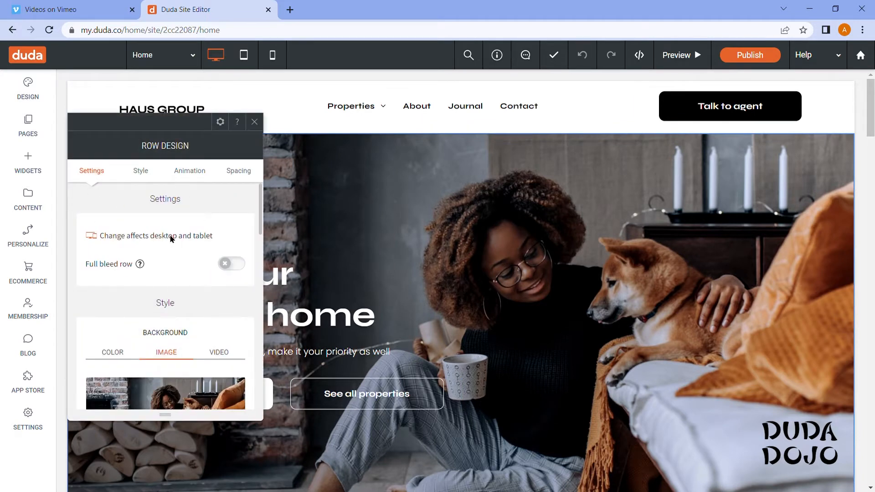
Switch the hero row's background from image to video and supply the house tour's video URL.
scroll(167, 228, "down", 3)
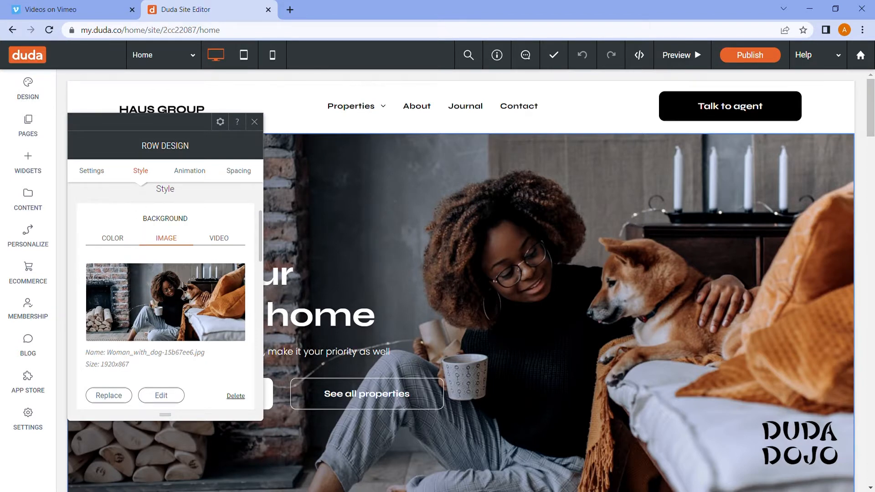
left_click(223, 242)
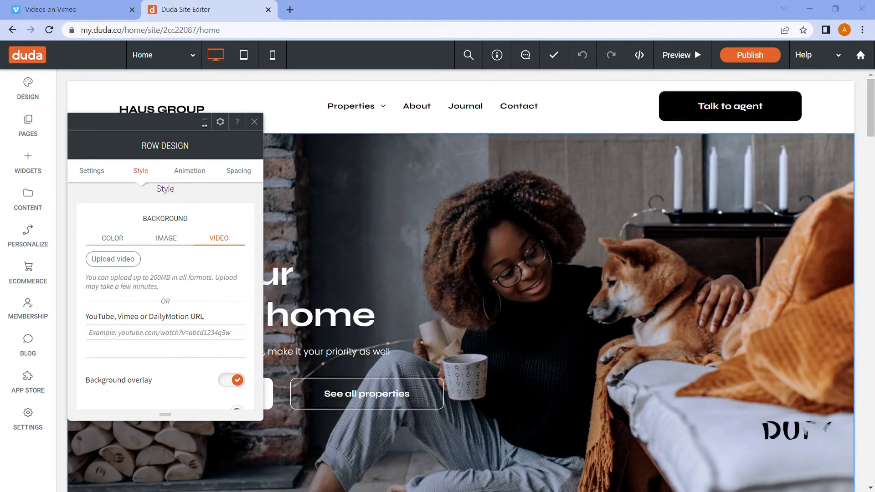
left_click(193, 321)
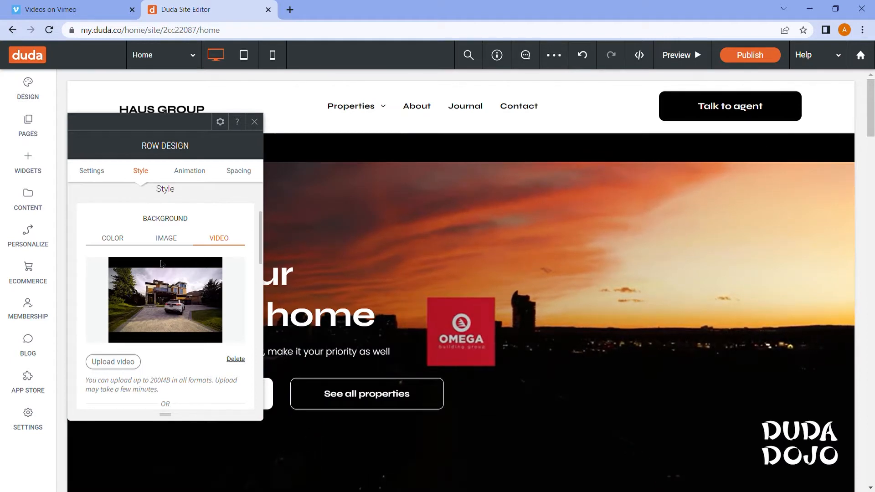
Try a solid black (#000000) overlay at 41% opacity on the hero row's video background.
scroll(161, 257, "down", 4)
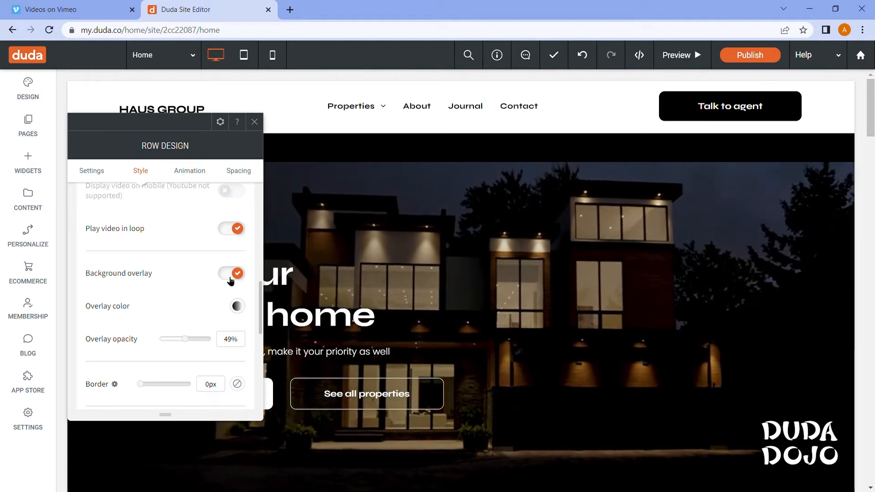
scroll(576, 302, "down", 1)
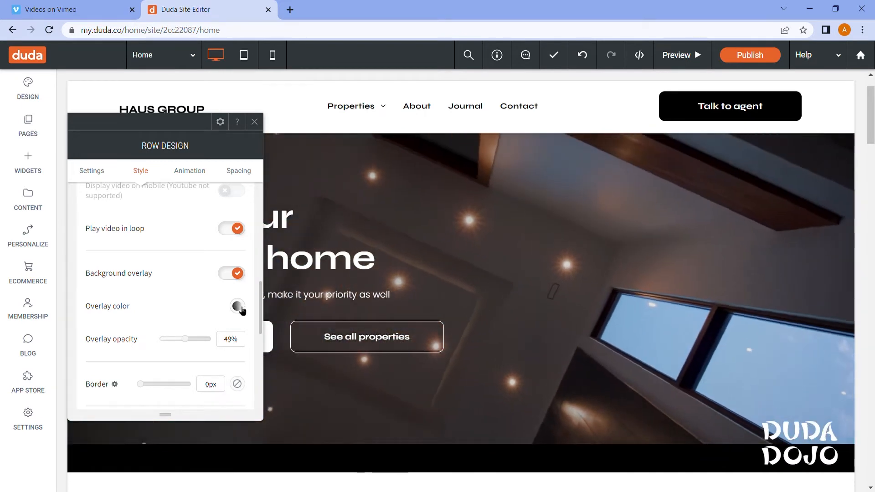
left_click(237, 306)
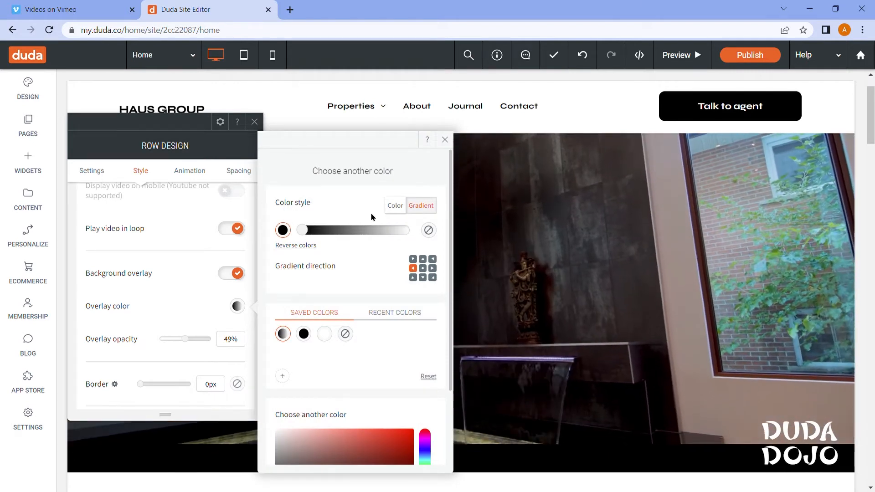
left_click(395, 206)
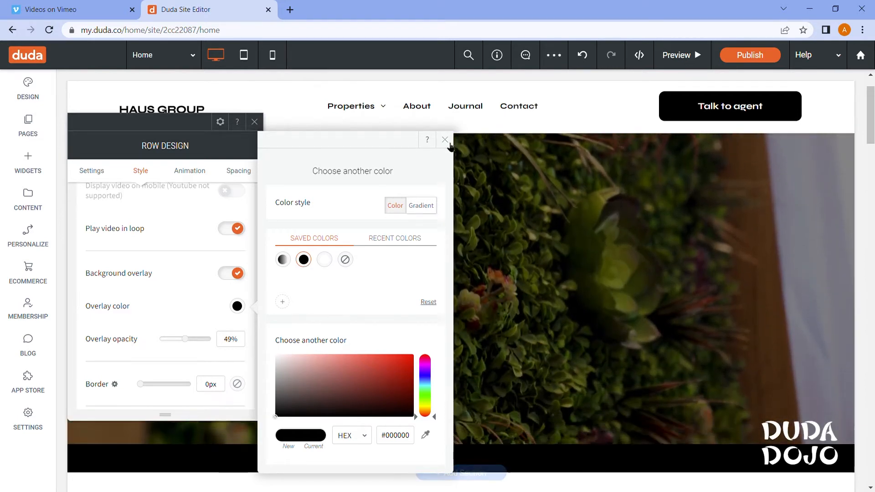
left_click(448, 143)
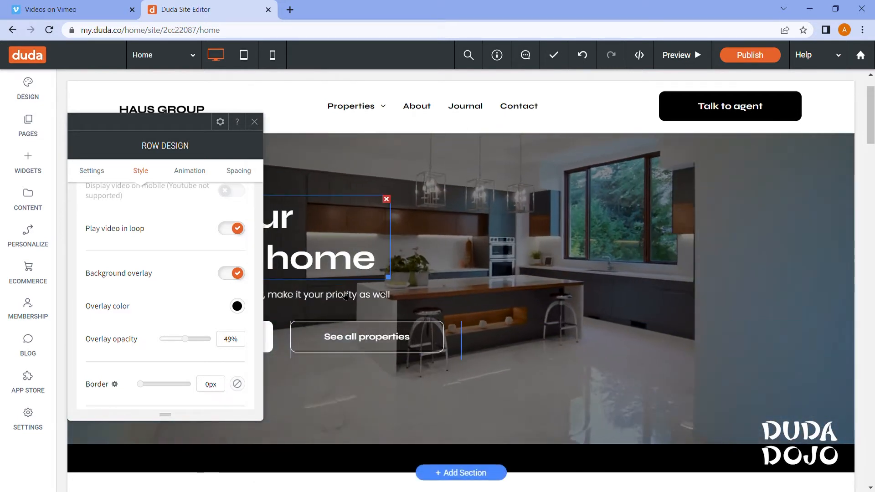
mouse_move(185, 339)
left_mouse_down()
mouse_move(204, 342)
mouse_move(174, 341)
mouse_move(182, 343)
left_mouse_up()
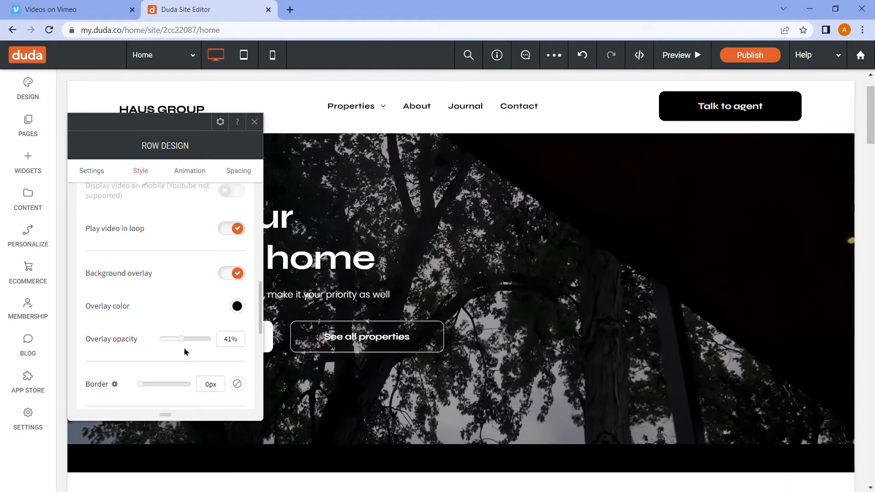
Apply the saved black gradient as the video background's overlay, set its opacity to 86%, and close the row design settings.
left_click(238, 307)
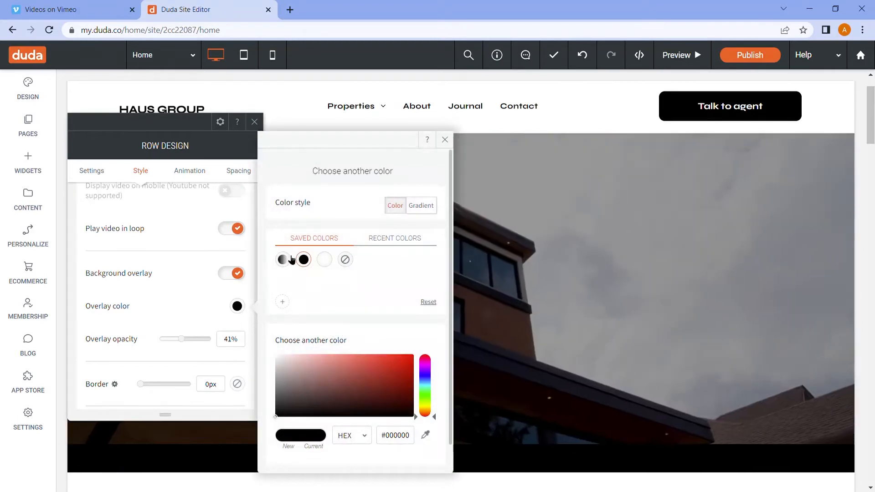
left_click(282, 258)
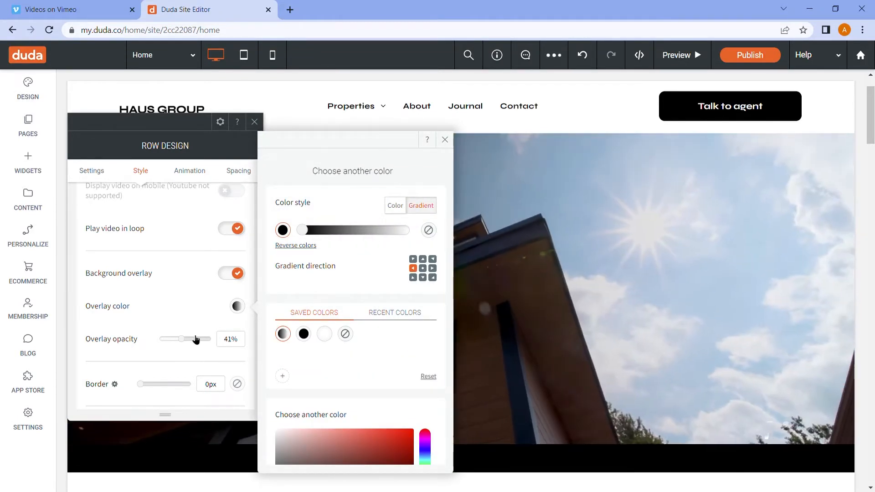
left_click_drag(195, 343, 211, 342)
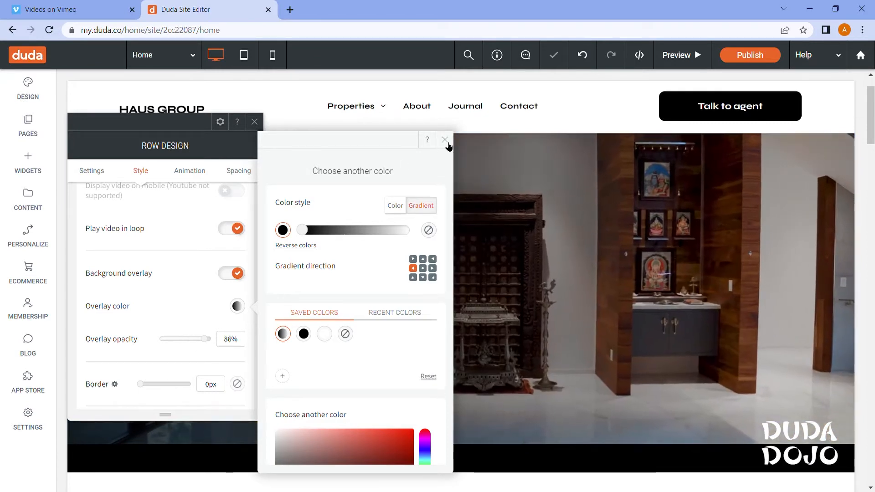
left_click(445, 140)
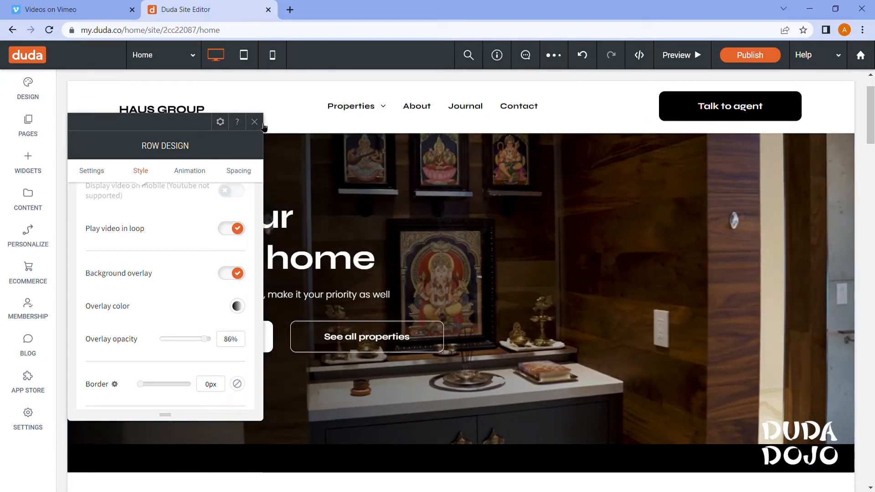
left_click(512, 283)
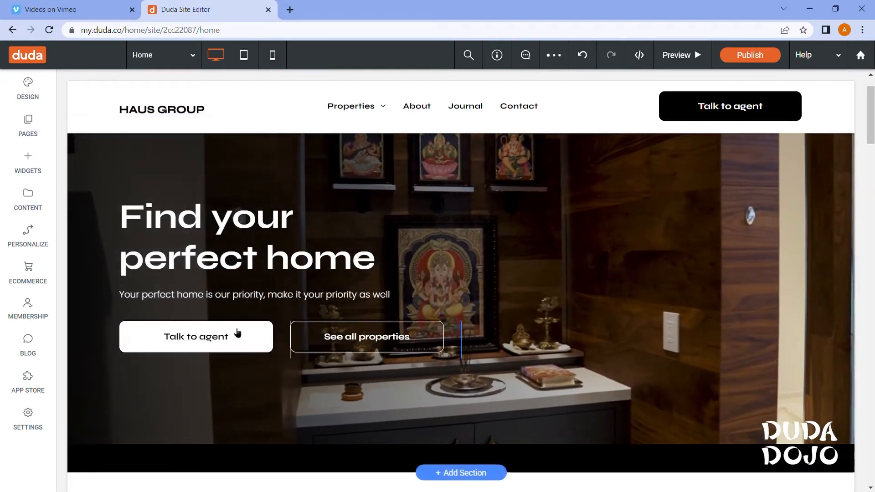
Examine how the hero section's heading and buttons read over the video background.
left_click(220, 218)
left_click(369, 377)
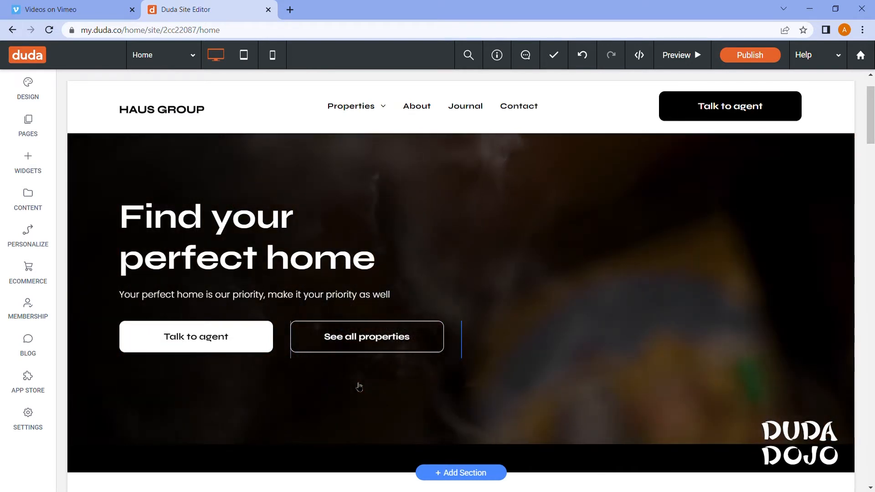
scroll(542, 384, "up", 2)
scroll(546, 382, "down", 2)
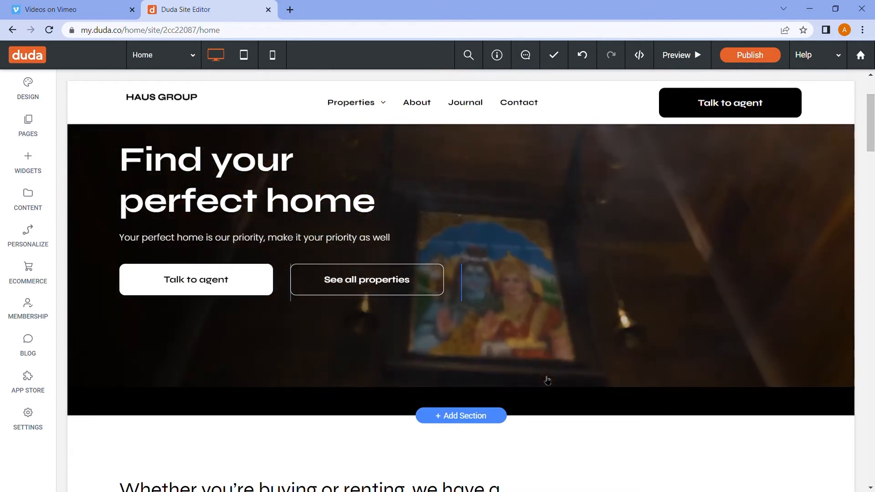
scroll(547, 380, "up", 3)
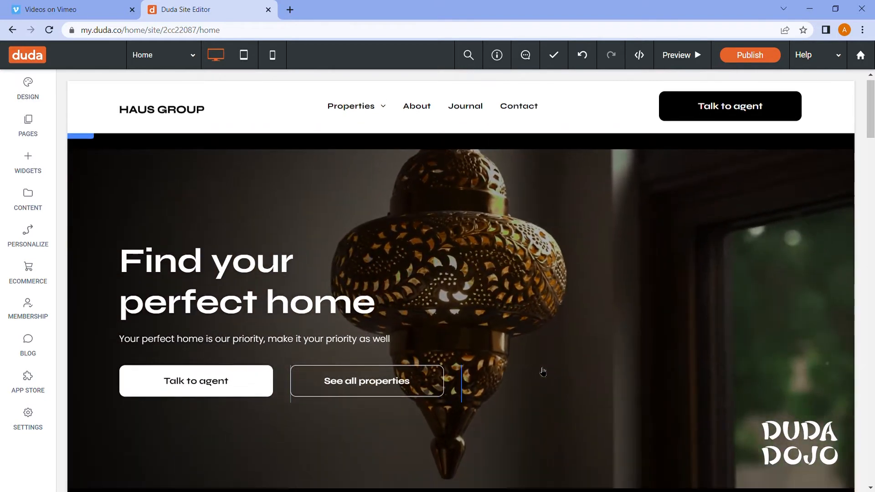
scroll(544, 381, "down", 1)
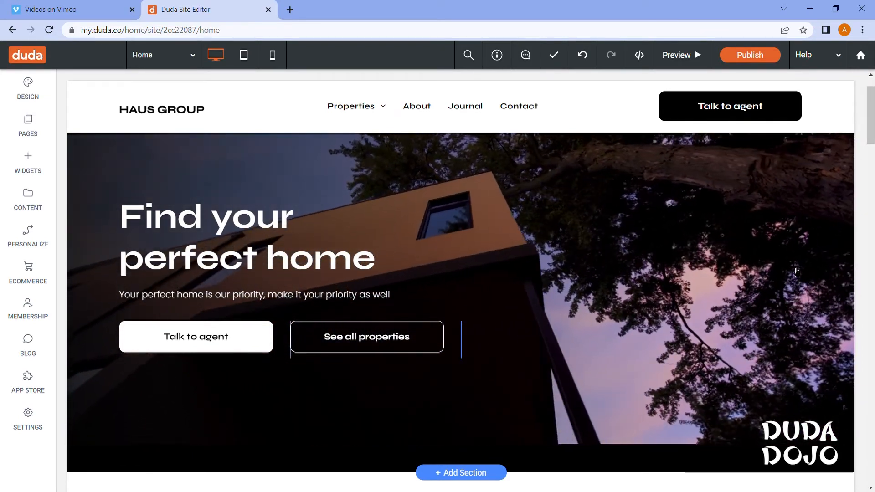
scroll(796, 272, "down", 3)
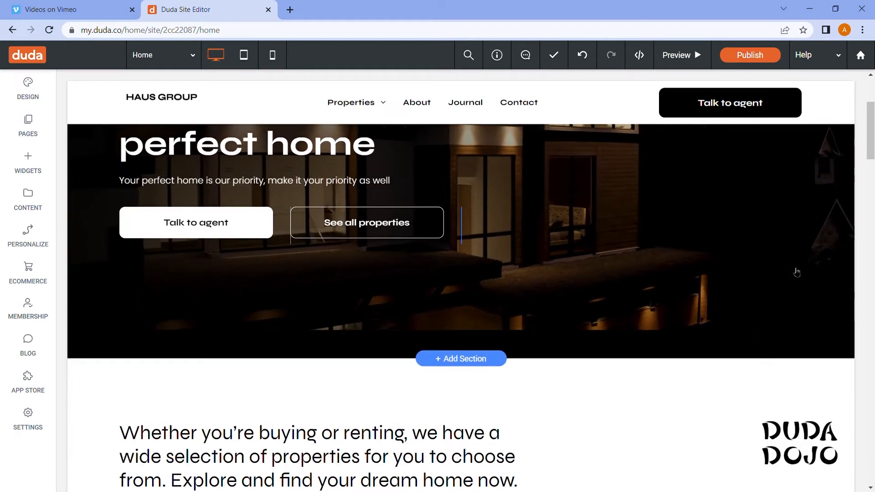
scroll(796, 272, "up", 3)
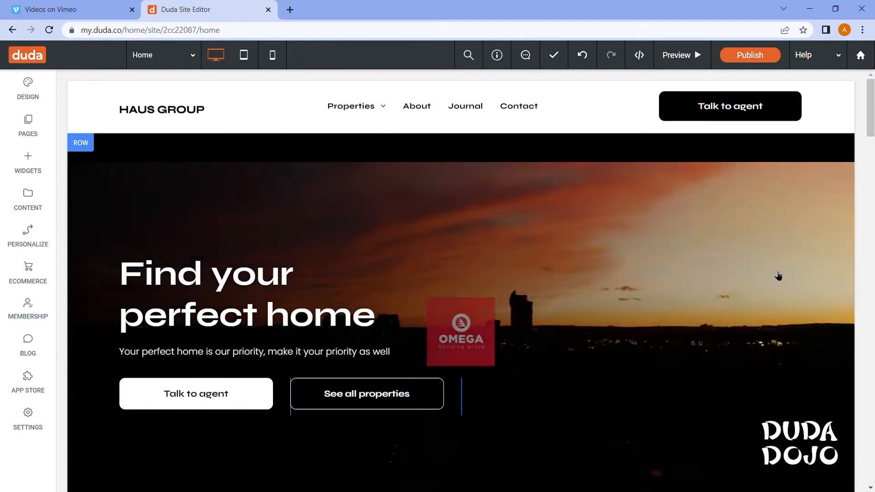
Delete the photo of three people from the row above the partner logos.
scroll(777, 210, "down", 3)
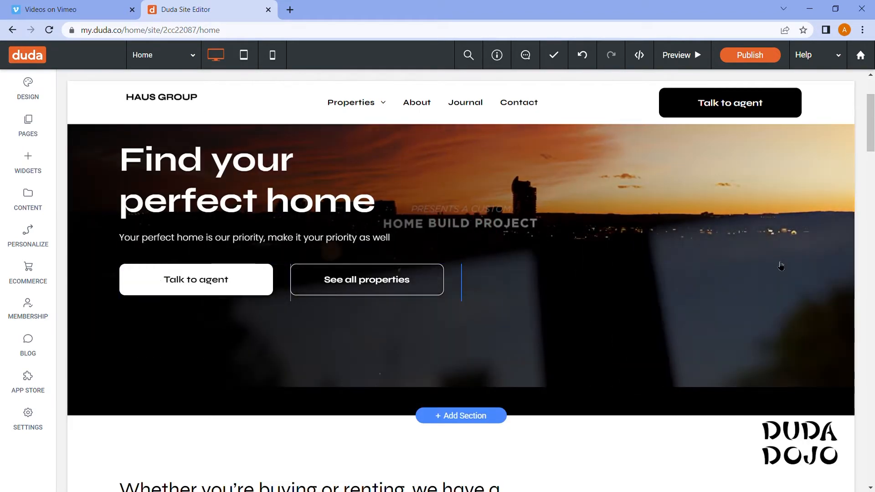
scroll(763, 273, "down", 5)
scroll(715, 278, "down", 5)
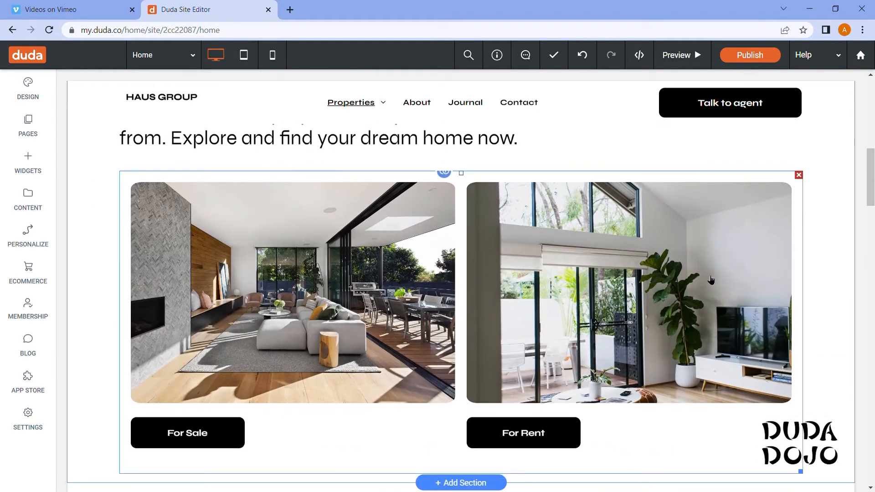
scroll(709, 280, "down", 10)
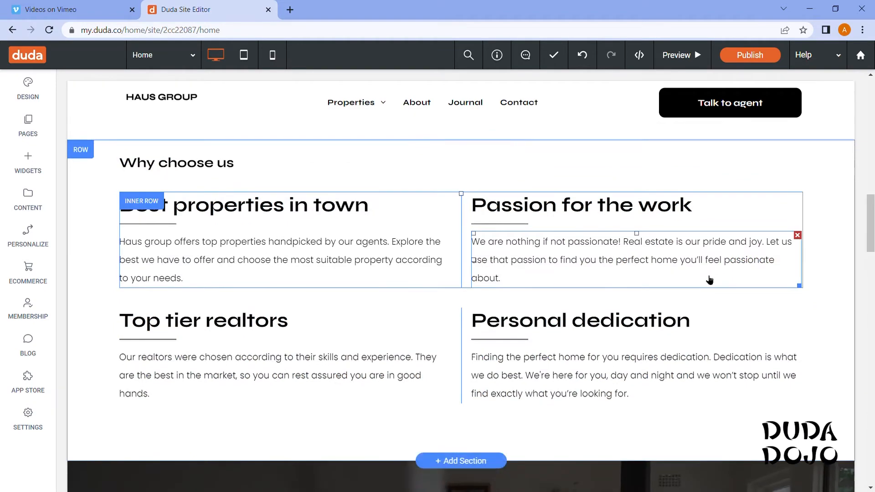
scroll(710, 280, "down", 5)
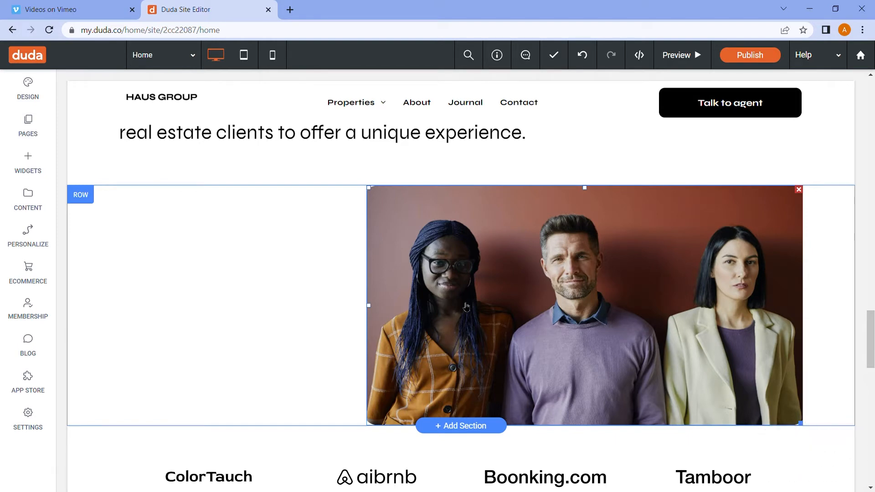
left_click(799, 190)
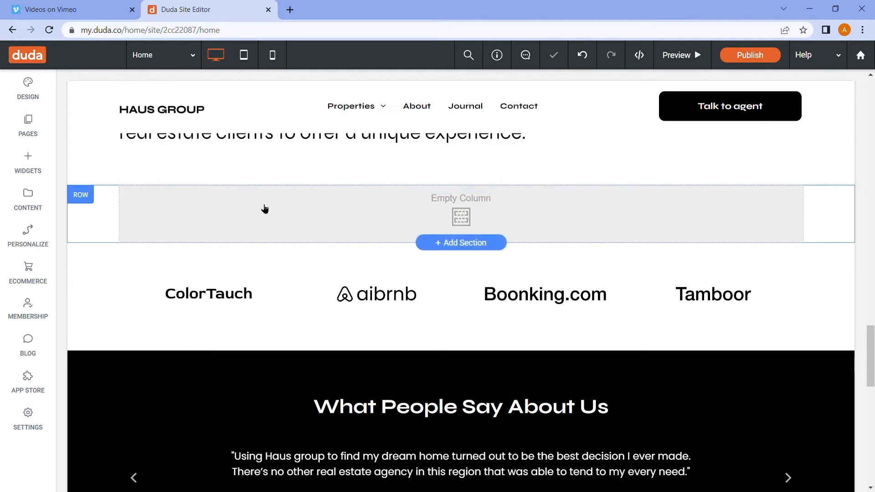
Search the widgets for "video" and add the Video widget to the empty column above the partner logos.
right_click(262, 209)
mouse_move(297, 237)
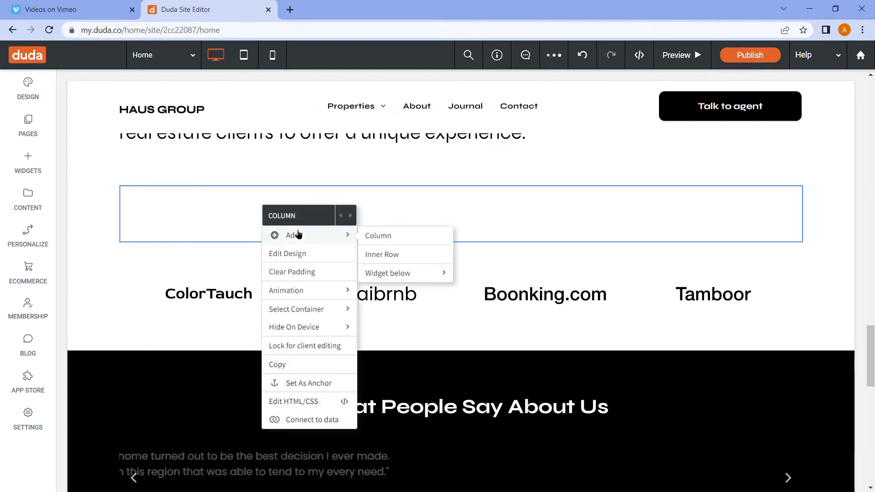
mouse_move(391, 279)
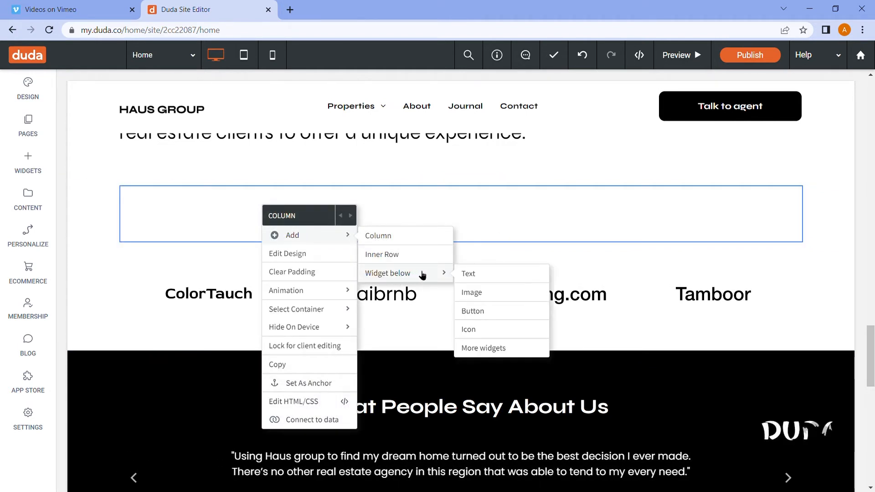
left_click(488, 349)
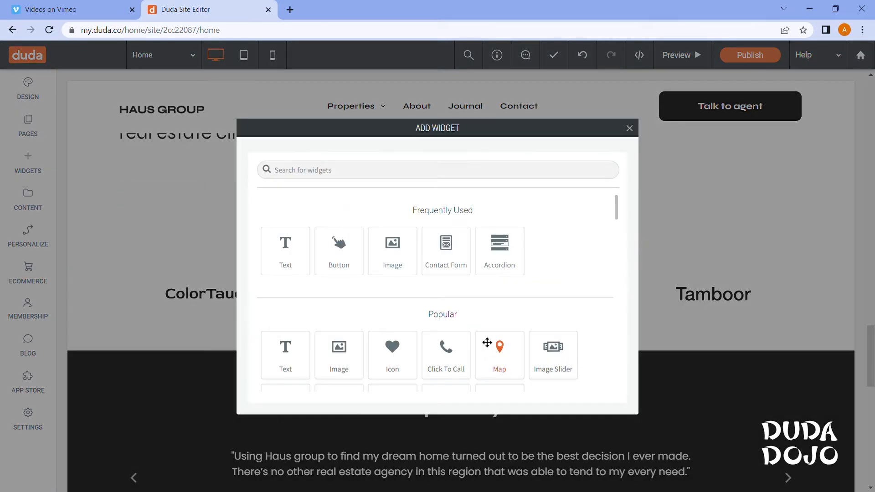
left_click(348, 177)
type("video")
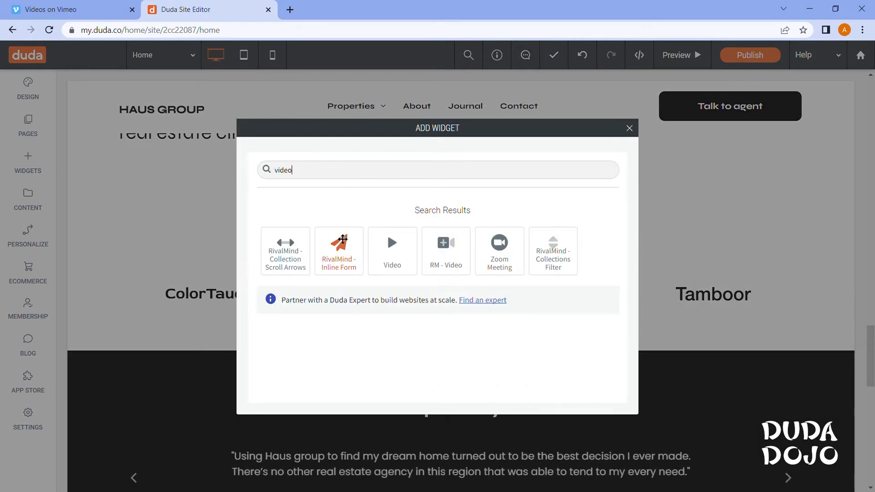
left_click(400, 263)
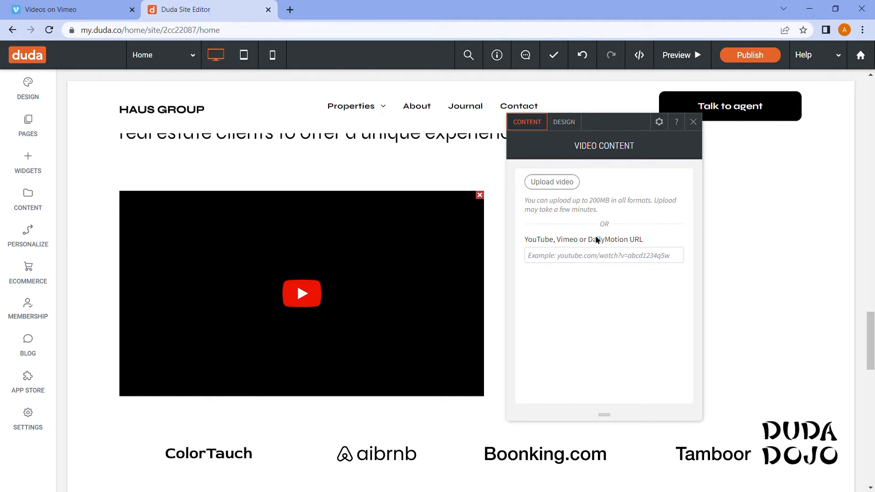
left_click(560, 262)
type("https://www.youtube.com/watch?v=y9j-BL5ocW8")
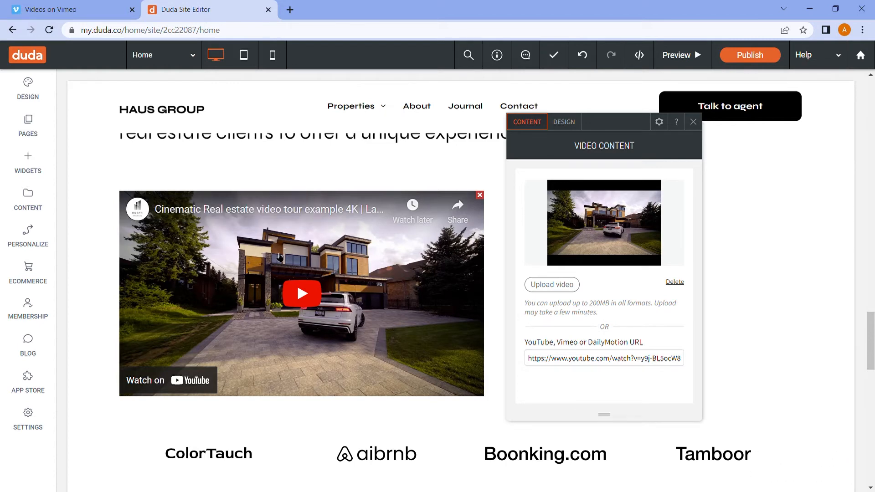
left_click(693, 123)
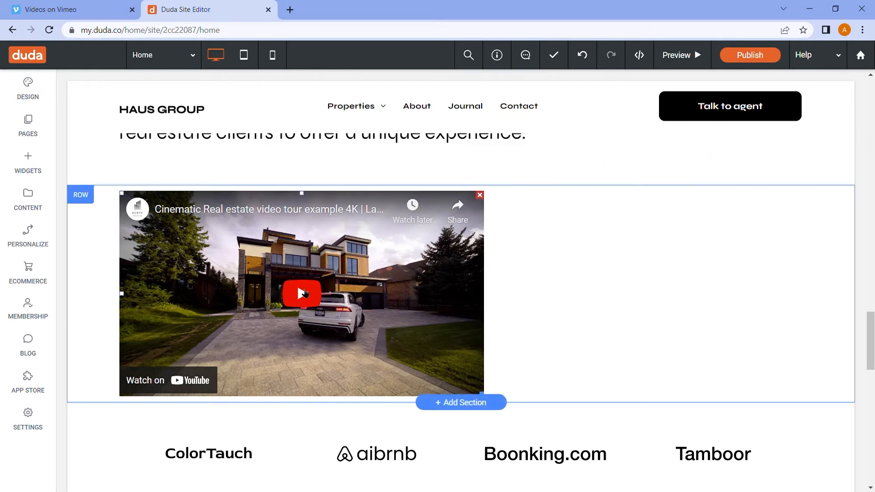
Widen the video widget to 1200 px in its design settings, switching full width on and back off.
left_click(375, 258)
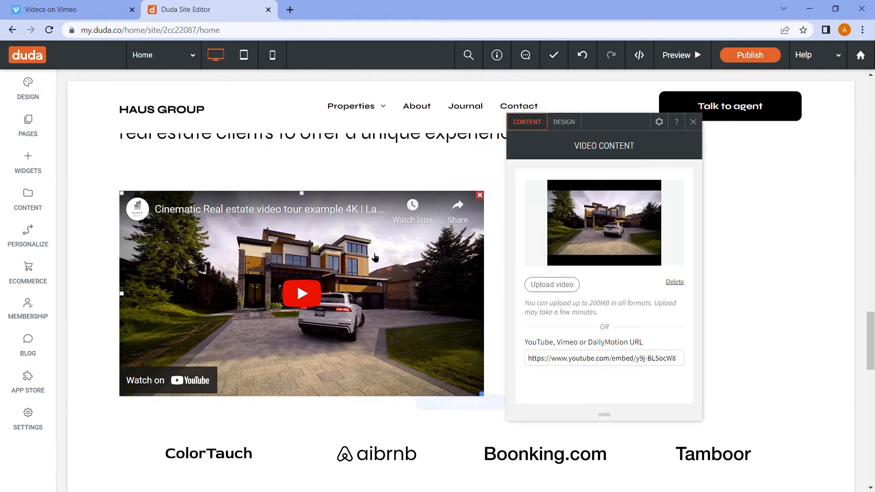
left_click(563, 122)
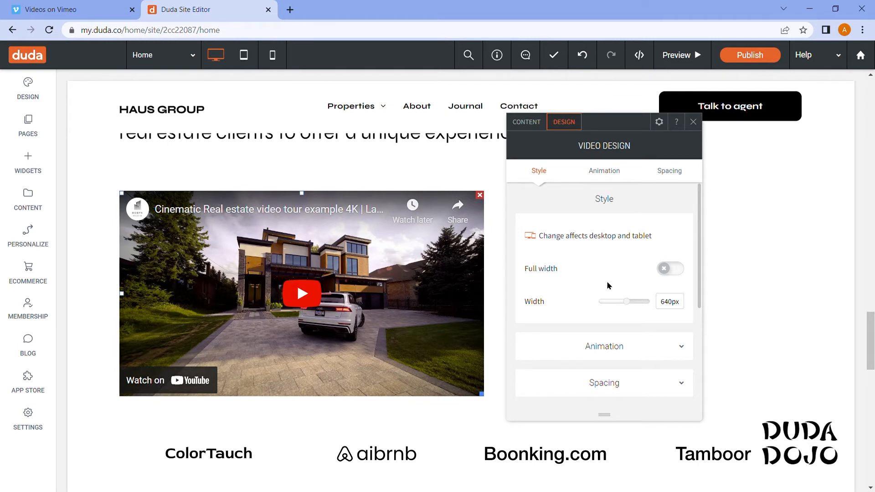
left_click_drag(628, 302, 642, 299)
left_click(666, 270)
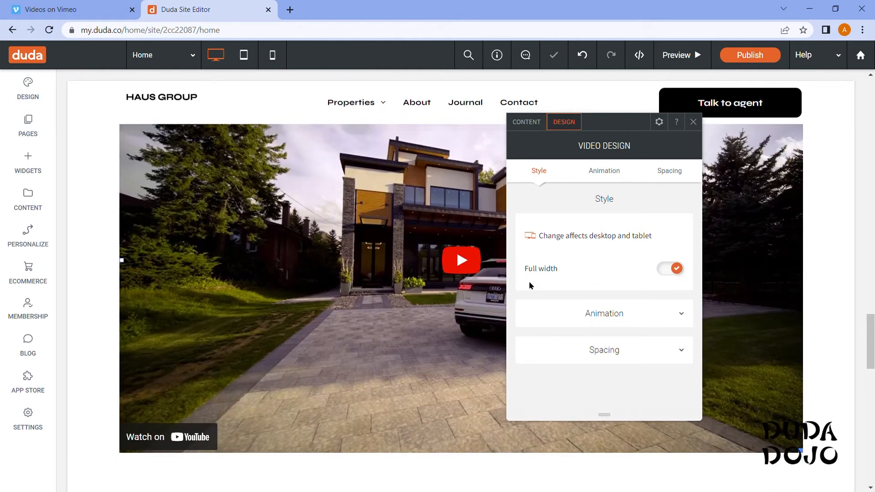
left_click(671, 270)
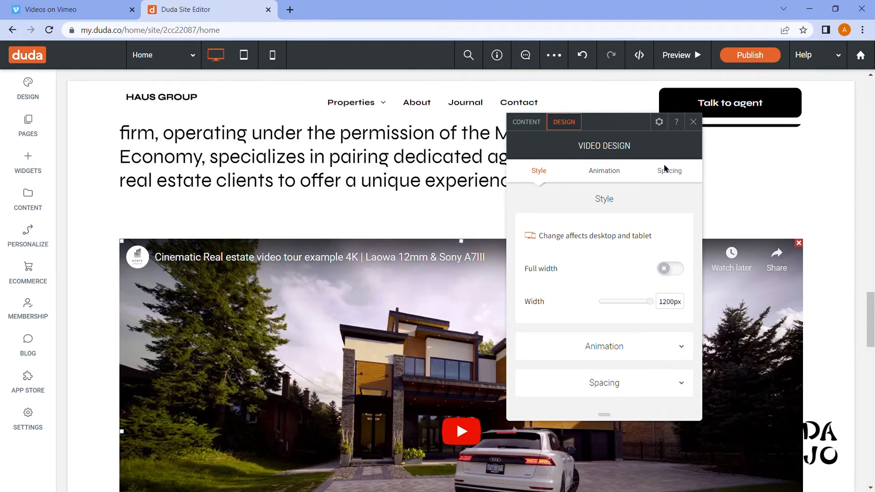
scroll(605, 252, "down", 4)
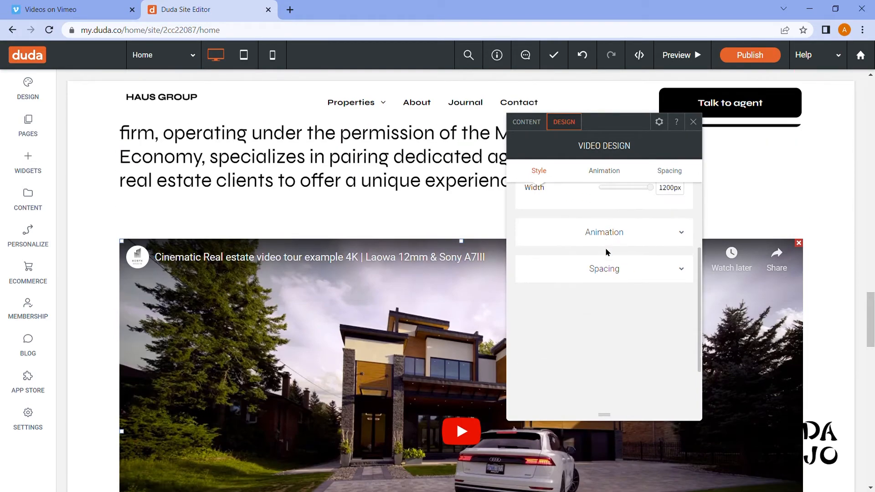
scroll(595, 260, "up", 4)
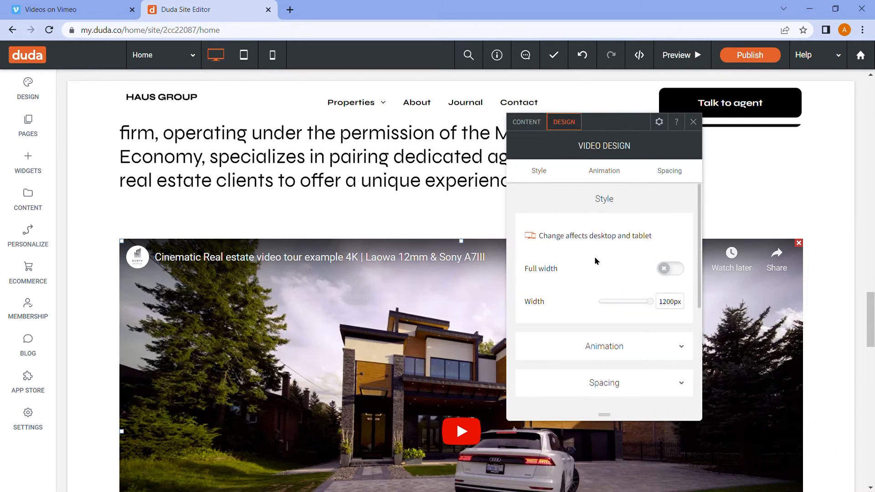